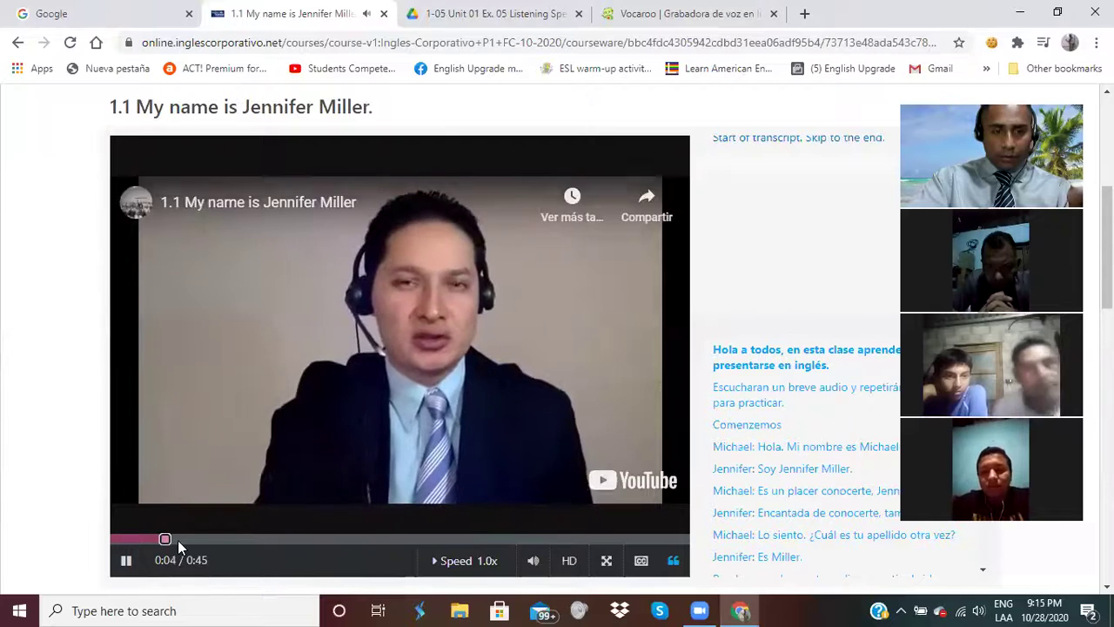
Step: Pause the lesson video on the conversation page at 0:16 and enlarge it to fill the browser, without suggested videos
{"action": "left_click", "coordinate": [311, 540]}
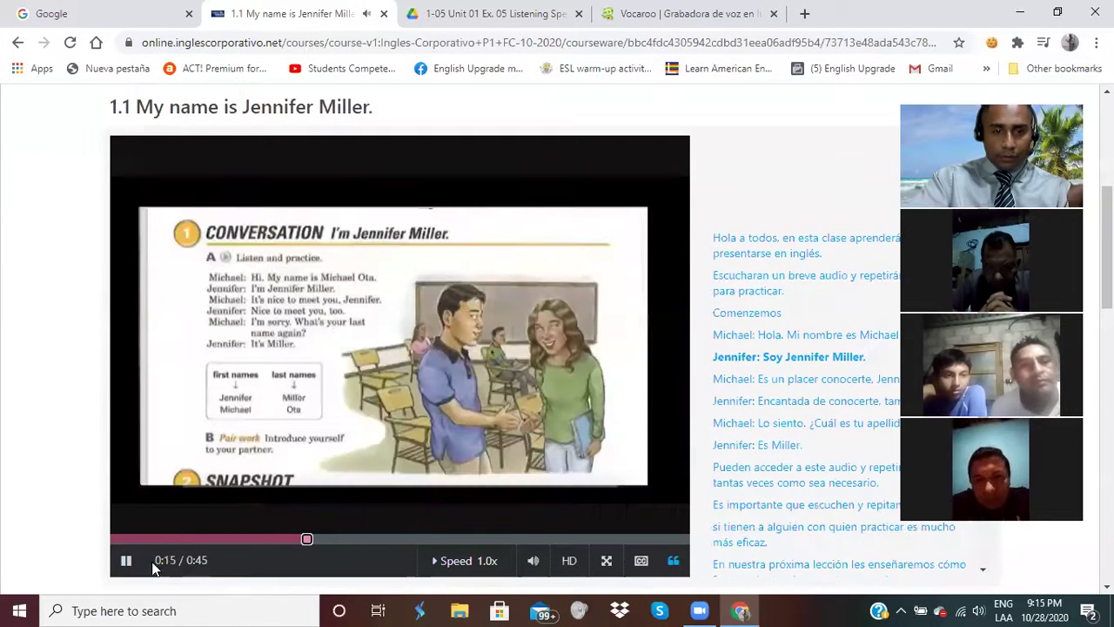
{"action": "left_click", "coordinate": [126, 560]}
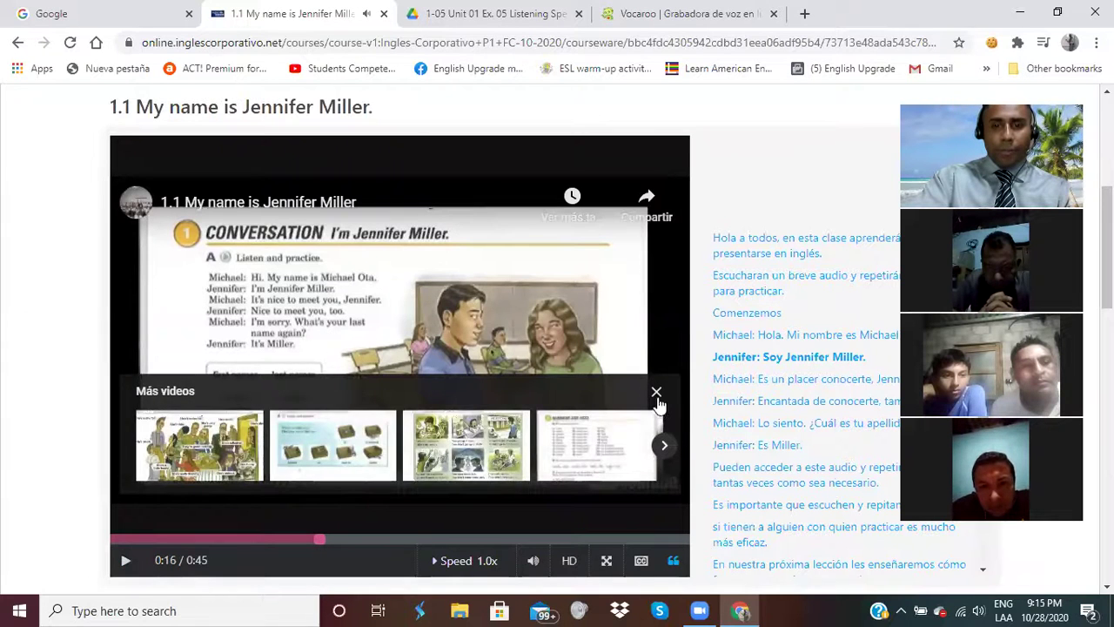
{"action": "left_click", "coordinate": [657, 391]}
{"action": "left_click", "coordinate": [606, 559]}
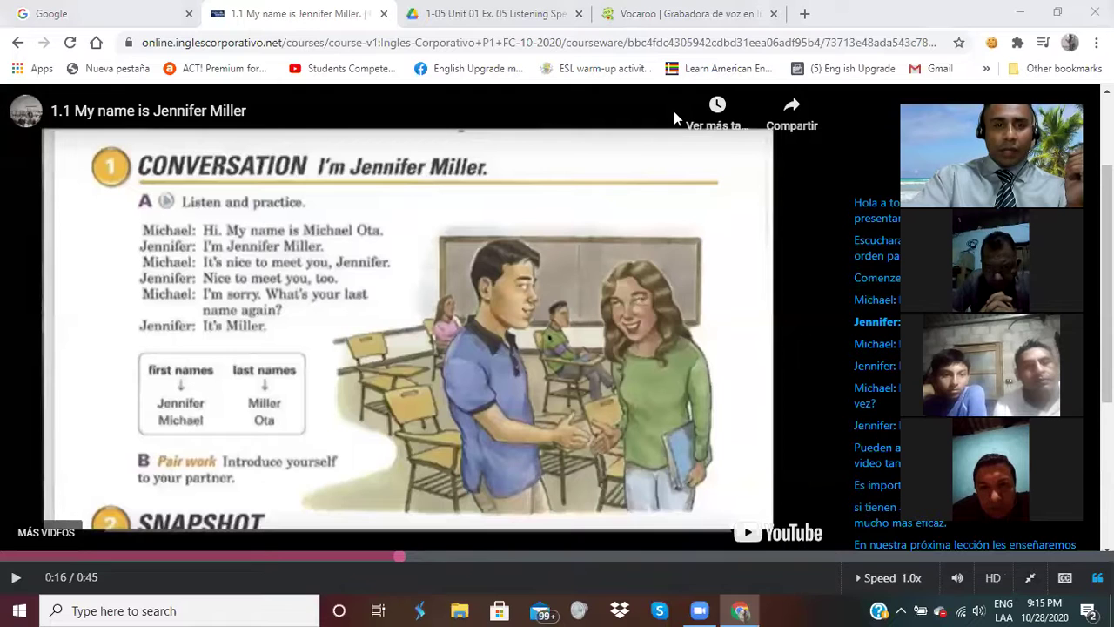
Step: Underline the last name in the first dialogue line in red, clear the mark, and return the video to normal size
{"action": "left_click_drag", "start_coordinate": [326, 243], "coordinate": [383, 247]}
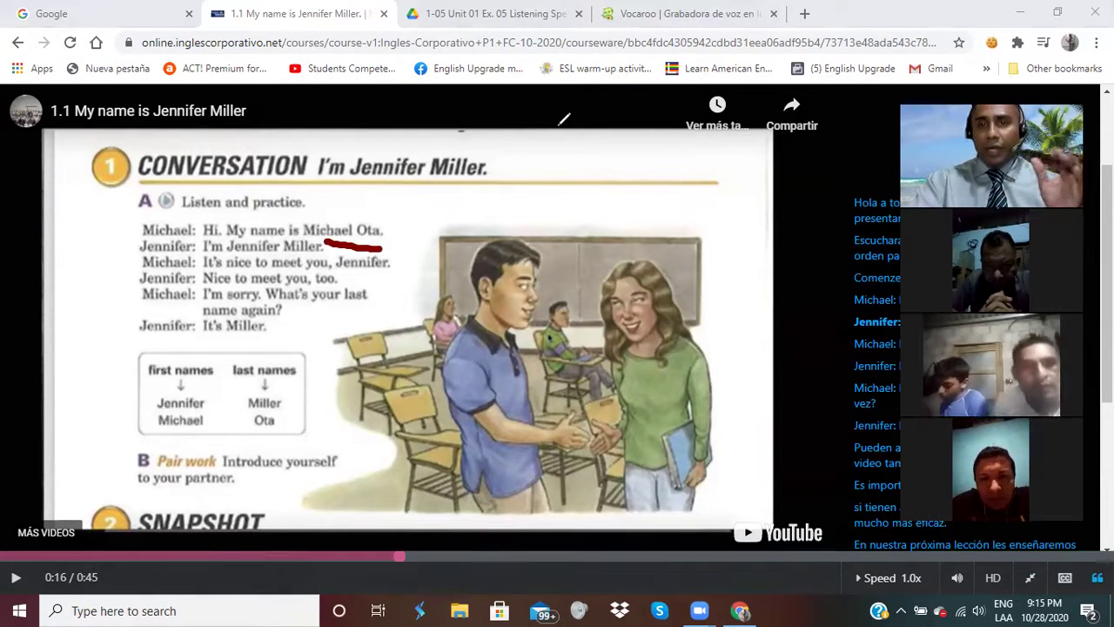
{"action": "key", "text": "e"}
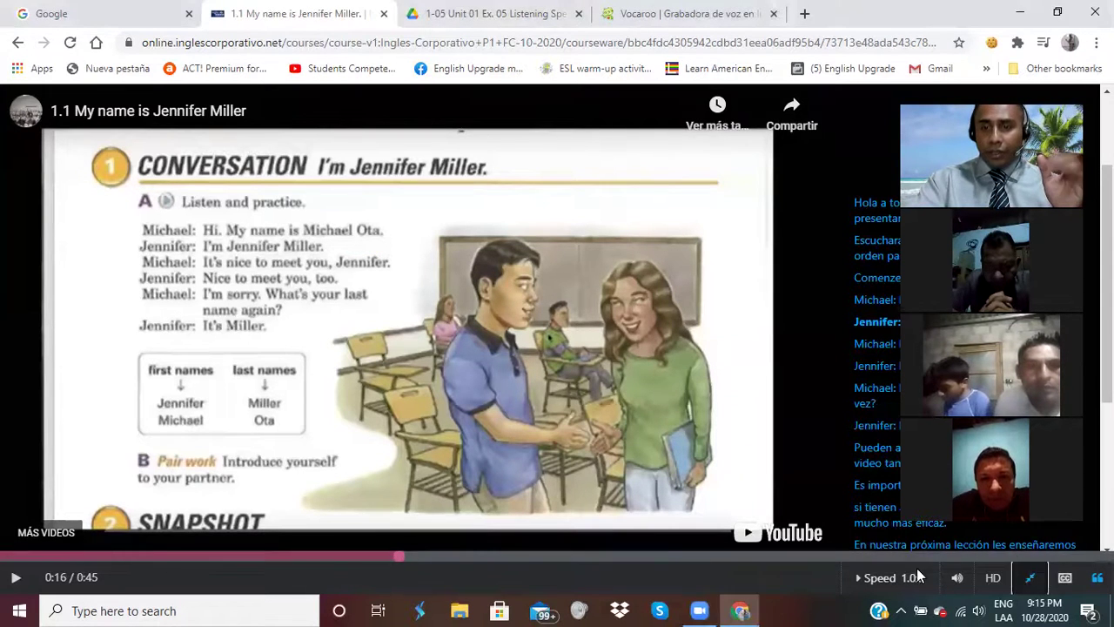
{"action": "left_click", "coordinate": [1030, 577]}
Step: Circle the Add a Post option in the Discussion section in red and open a new post form
{"action": "scroll", "coordinate": [696, 458], "scroll_direction": "down", "scroll_amount": 6}
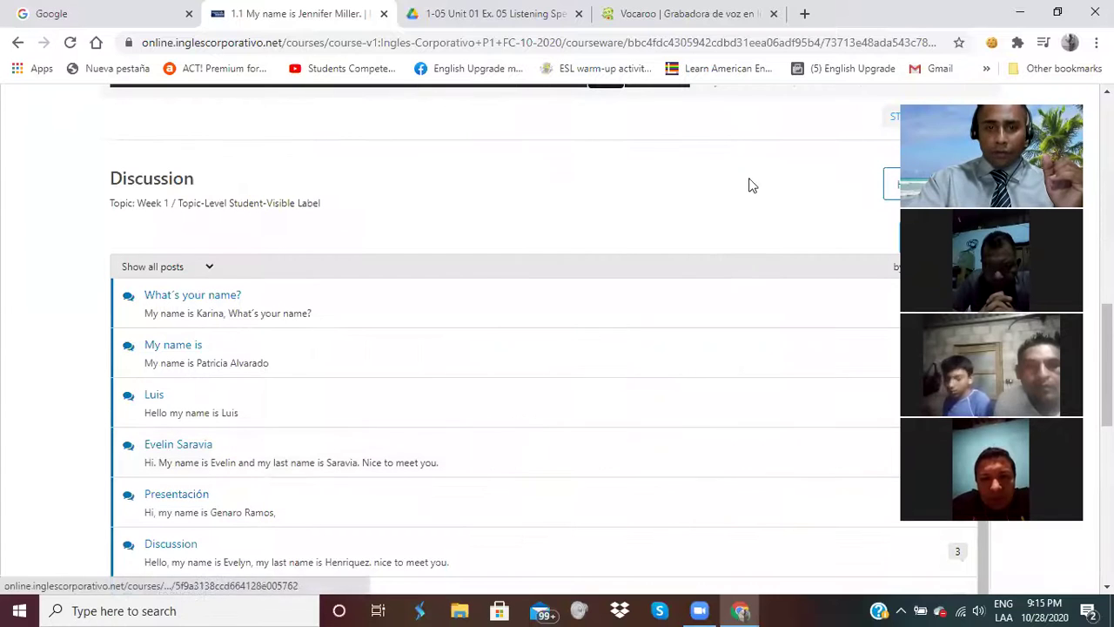
{"action": "mouse_move", "coordinate": [383, 267]}
{"action": "left_mouse_down"}
{"action": "mouse_move", "coordinate": [95, 496]}
{"action": "mouse_move", "coordinate": [532, 400]}
{"action": "mouse_move", "coordinate": [352, 234]}
{"action": "left_mouse_up"}
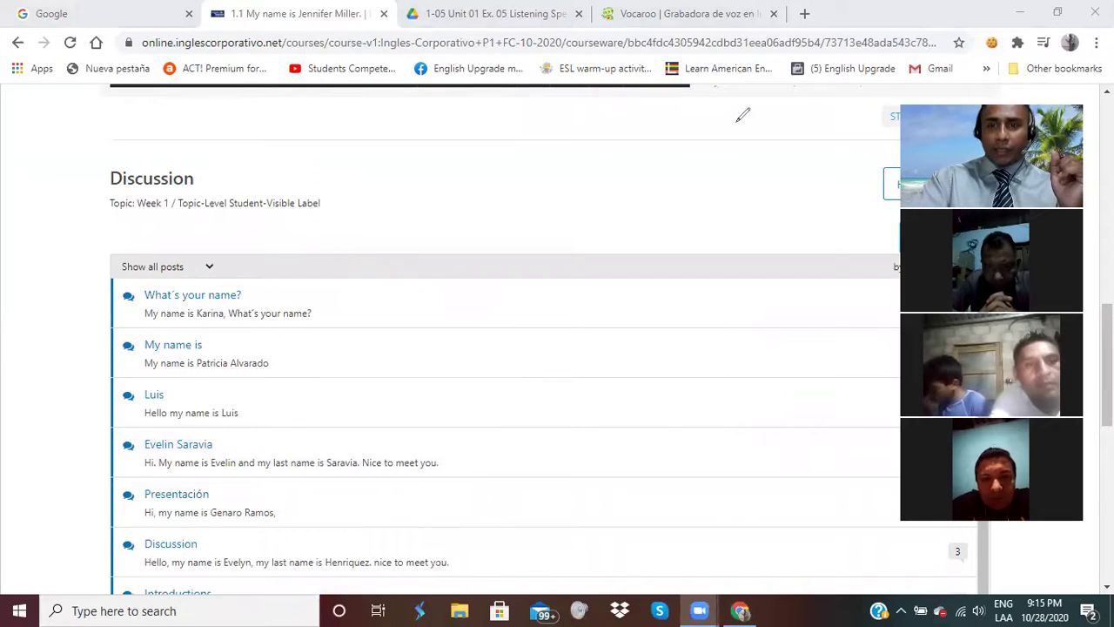
{"action": "mouse_move", "coordinate": [944, 207]}
{"action": "left_mouse_down"}
{"action": "mouse_move", "coordinate": [905, 209]}
{"action": "mouse_move", "coordinate": [874, 249]}
{"action": "mouse_move", "coordinate": [982, 278]}
{"action": "mouse_move", "coordinate": [1009, 216]}
{"action": "mouse_move", "coordinate": [942, 202]}
{"action": "left_mouse_up"}
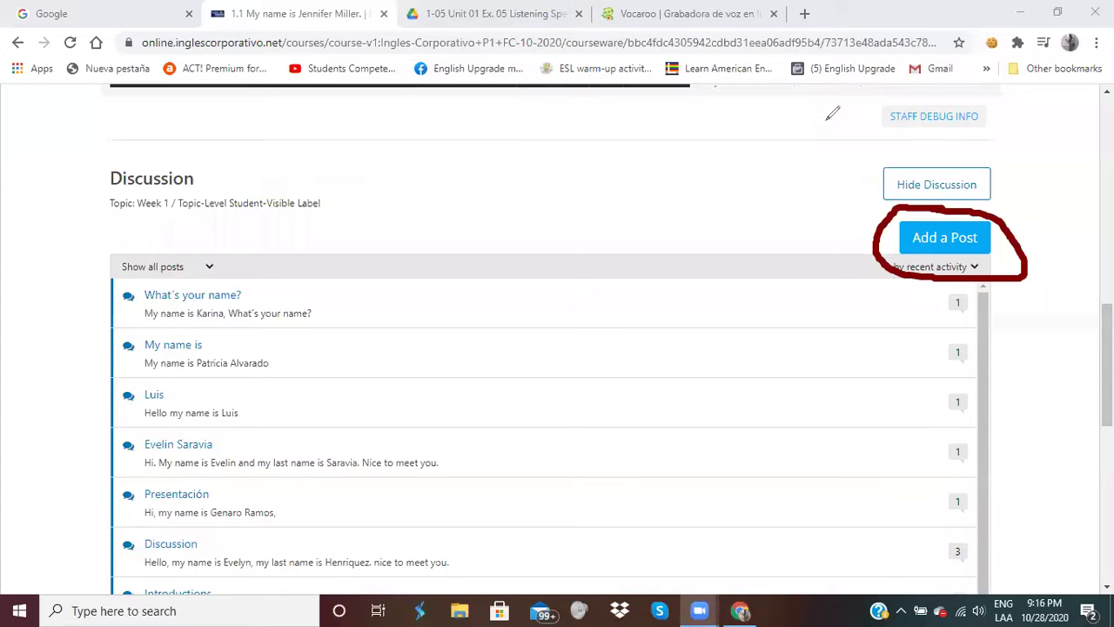
{"action": "left_click", "coordinate": [944, 242]}
{"action": "scroll", "coordinate": [666, 261], "scroll_direction": "down", "scroll_amount": 2}
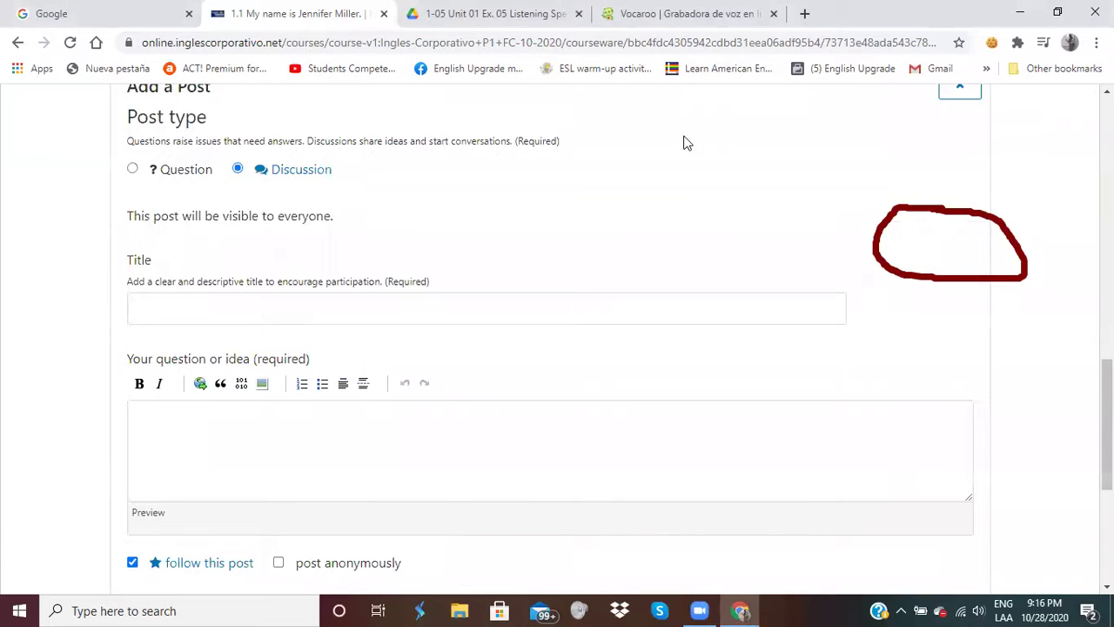
Step: Circle the Title label in red and set the new post's title to the suggested entry Introduction
{"action": "mouse_move", "coordinate": [162, 230]}
{"action": "left_mouse_down"}
{"action": "mouse_move", "coordinate": [126, 233]}
{"action": "mouse_move", "coordinate": [95, 262]}
{"action": "mouse_move", "coordinate": [130, 290]}
{"action": "mouse_move", "coordinate": [187, 277]}
{"action": "mouse_move", "coordinate": [178, 234]}
{"action": "mouse_move", "coordinate": [155, 222]}
{"action": "left_mouse_up"}
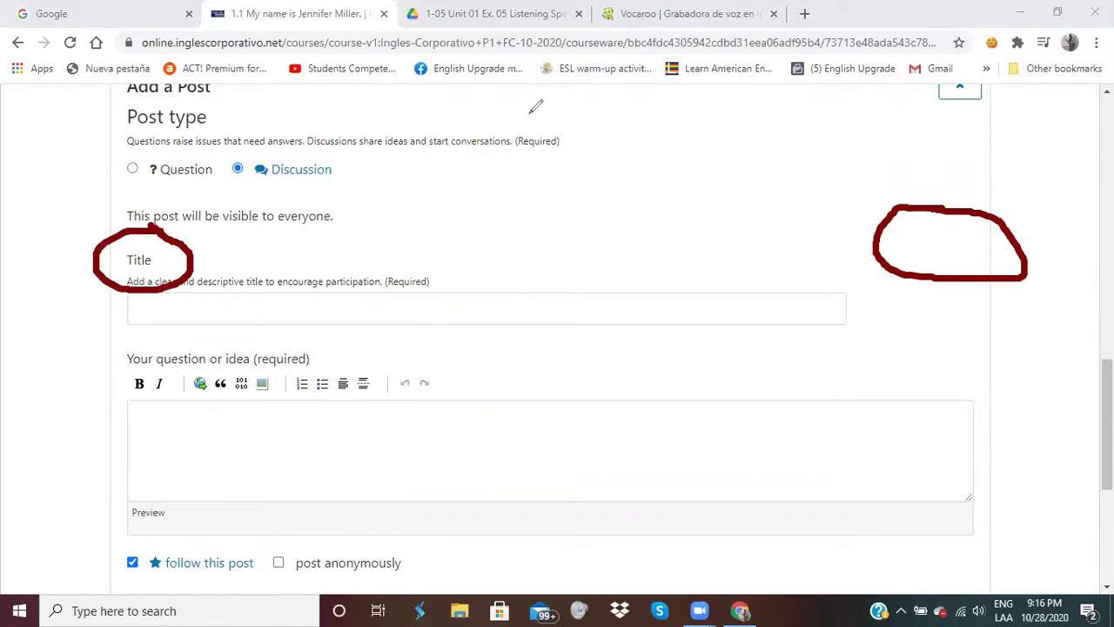
{"action": "left_click", "coordinate": [163, 306]}
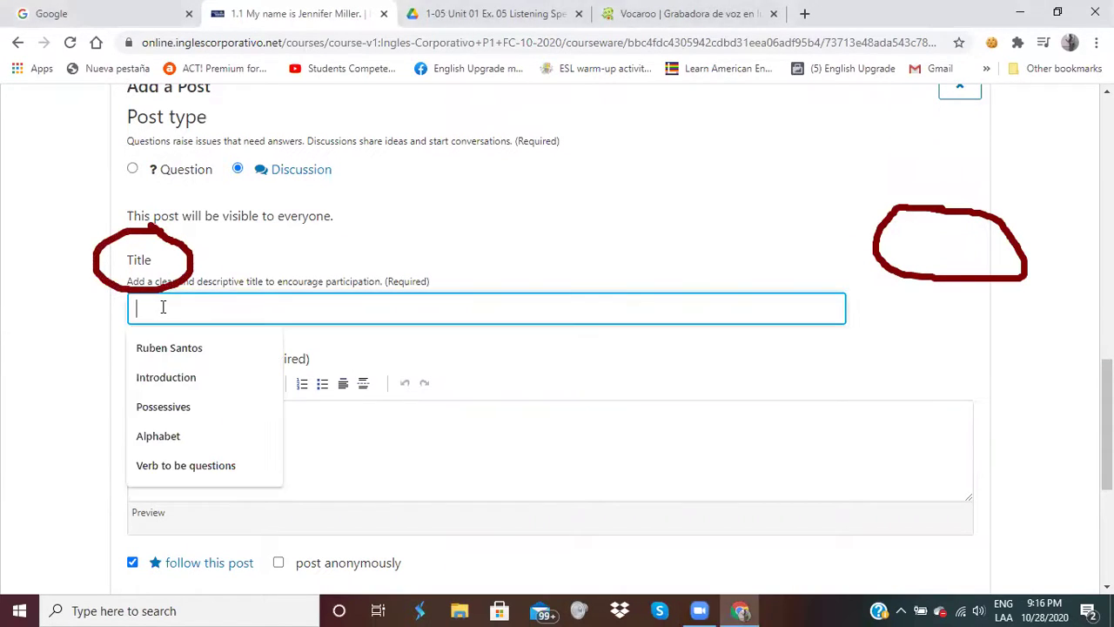
{"action": "left_click", "coordinate": [169, 377]}
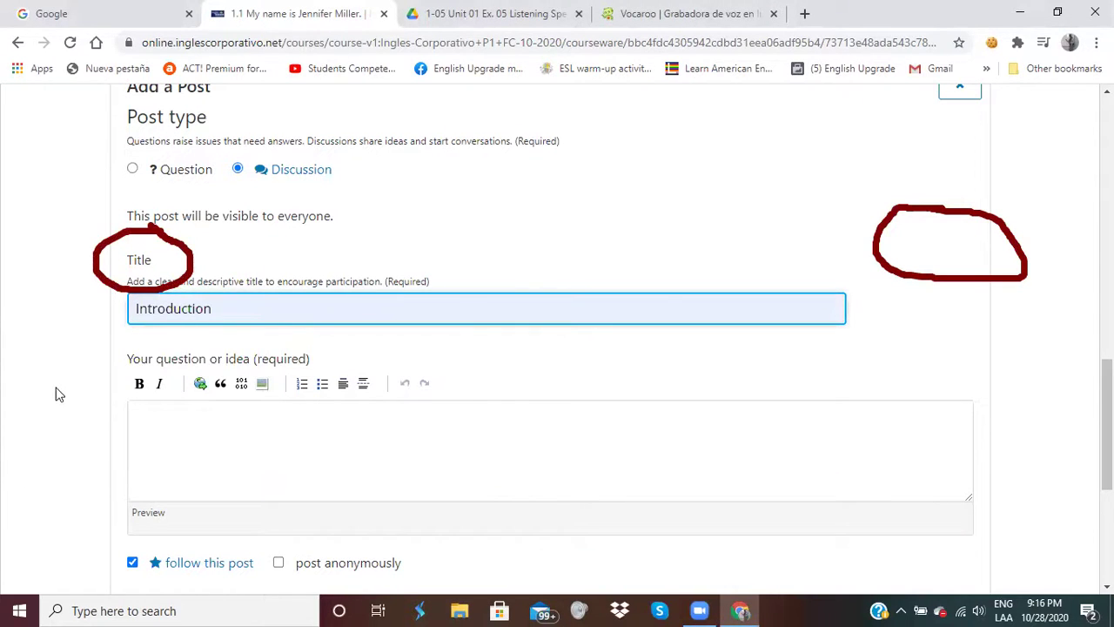
Step: Point out the post's question or idea field and submission options, and clear the red drawings from the screen
{"action": "scroll", "coordinate": [55, 391], "scroll_direction": "down", "scroll_amount": 1}
{"action": "left_click", "coordinate": [204, 360]}
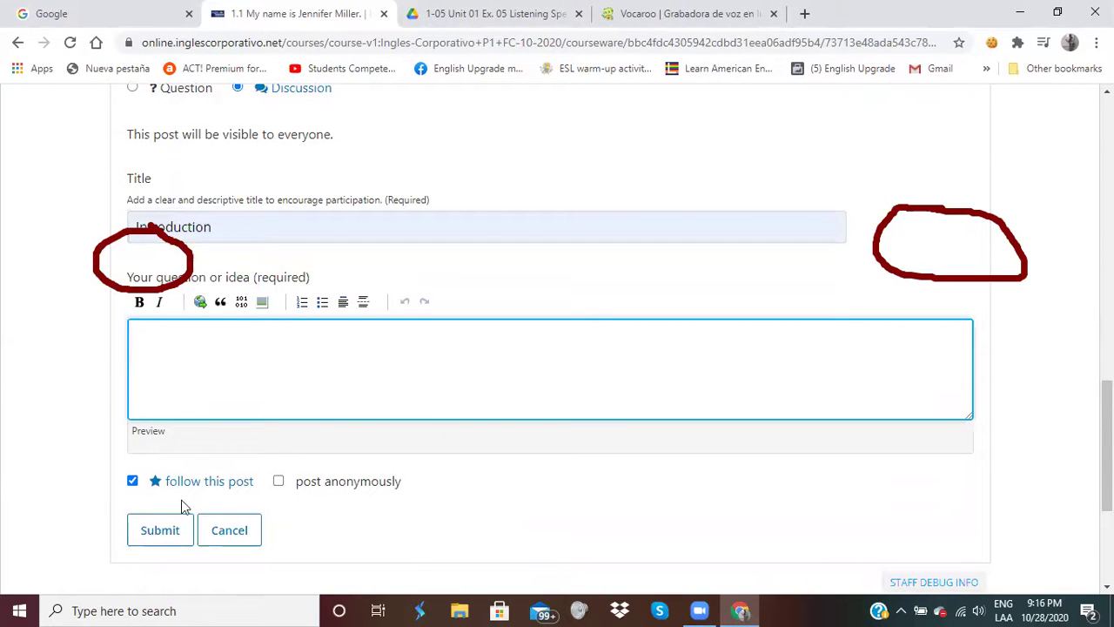
{"action": "scroll", "coordinate": [152, 529], "scroll_direction": "down", "scroll_amount": 2}
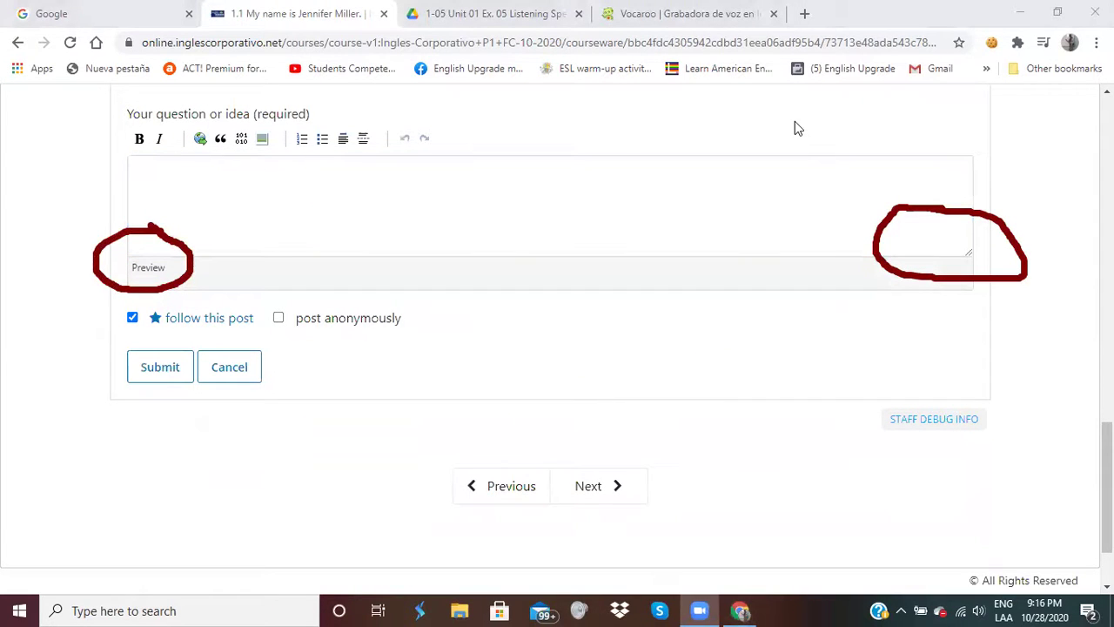
{"action": "key", "text": "e"}
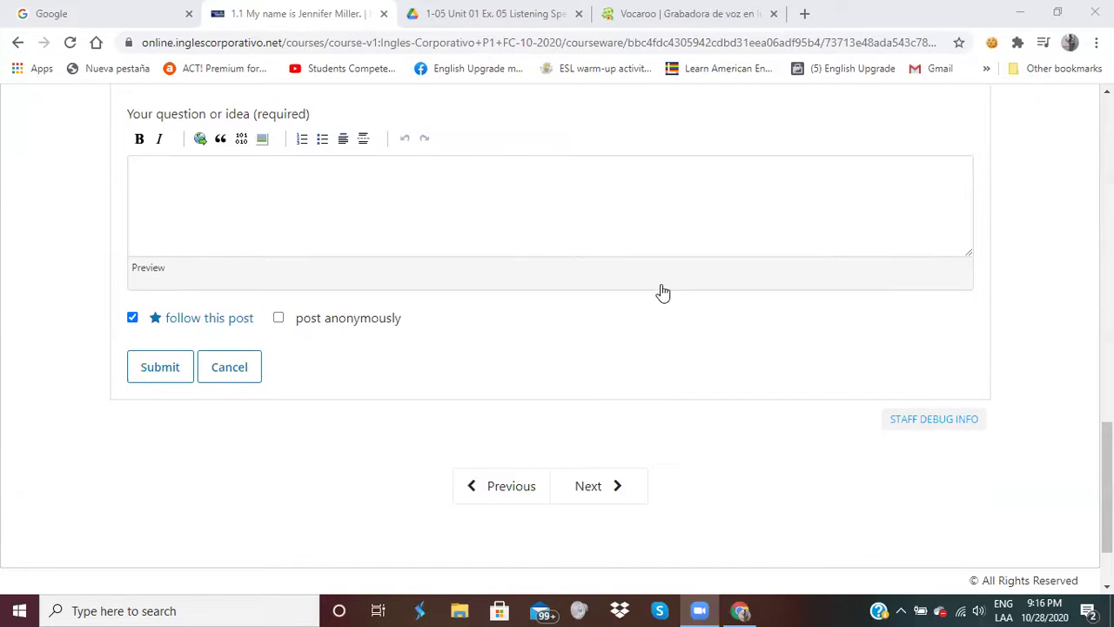
Step: Review the lesson page, from the unit navigation and conversation video down to the new post's title and text fields
{"action": "scroll", "coordinate": [661, 290], "scroll_direction": "up", "scroll_amount": 3}
{"action": "scroll", "coordinate": [286, 206], "scroll_direction": "up", "scroll_amount": 5}
{"action": "scroll", "coordinate": [447, 354], "scroll_direction": "down", "scroll_amount": 4}
{"action": "scroll", "coordinate": [319, 444], "scroll_direction": "down", "scroll_amount": 3}
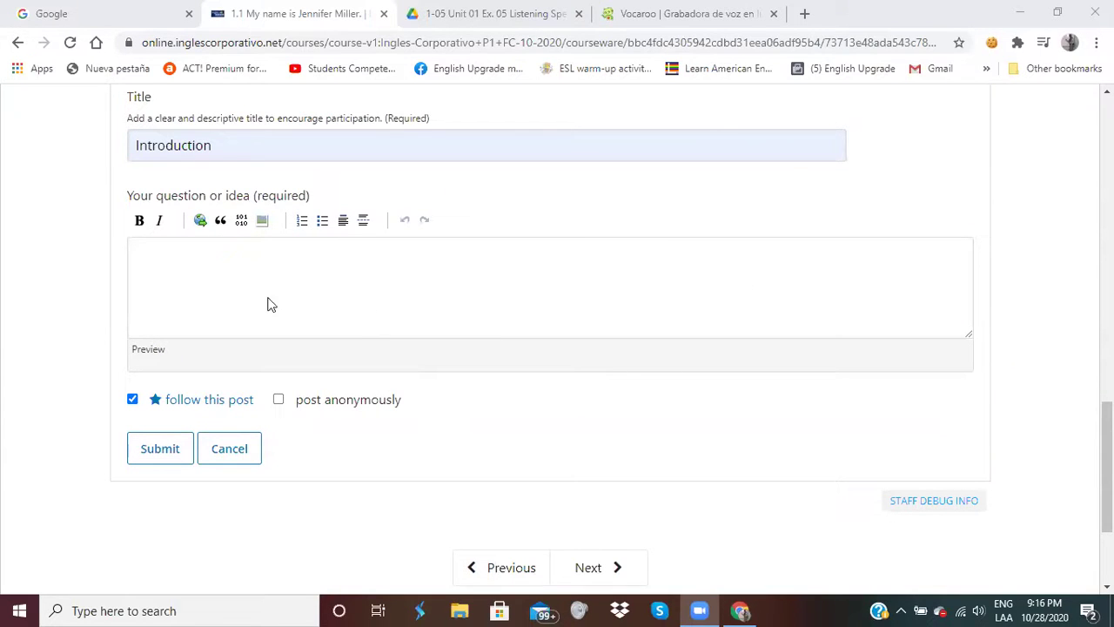
{"action": "scroll", "coordinate": [300, 305], "scroll_direction": "down", "scroll_amount": 1}
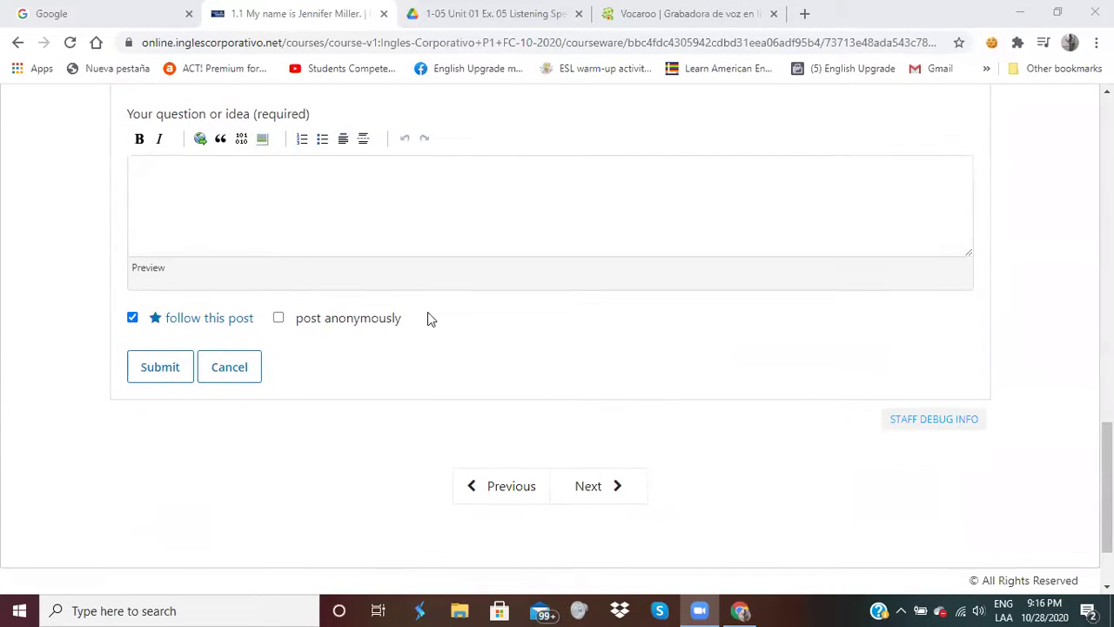
{"action": "scroll", "coordinate": [429, 312], "scroll_direction": "up", "scroll_amount": 10}
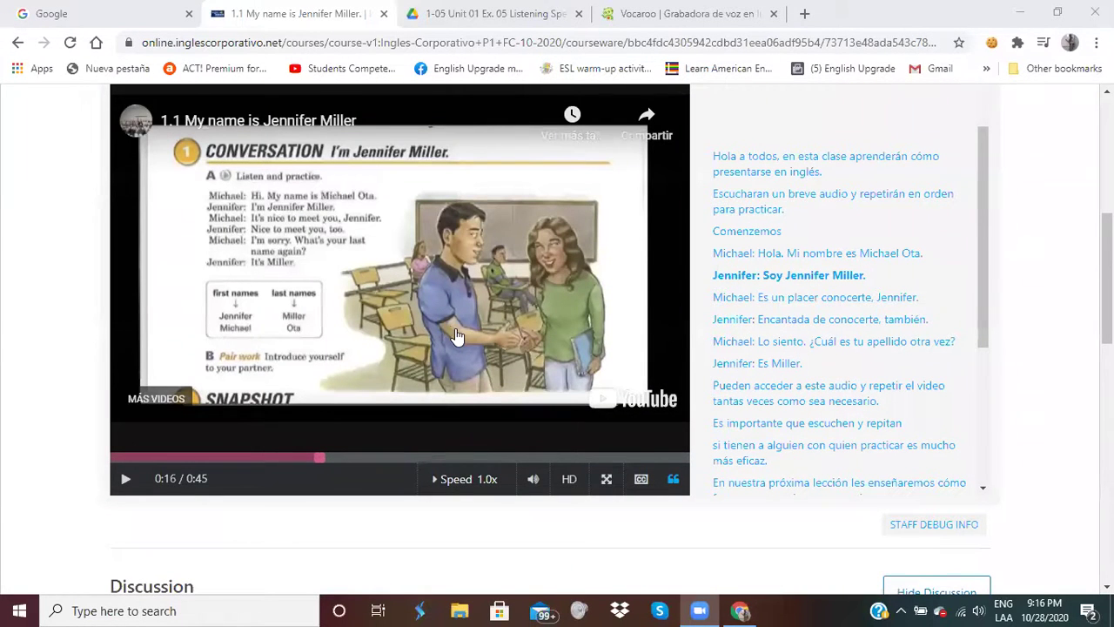
{"action": "scroll", "coordinate": [456, 336], "scroll_direction": "up", "scroll_amount": 4}
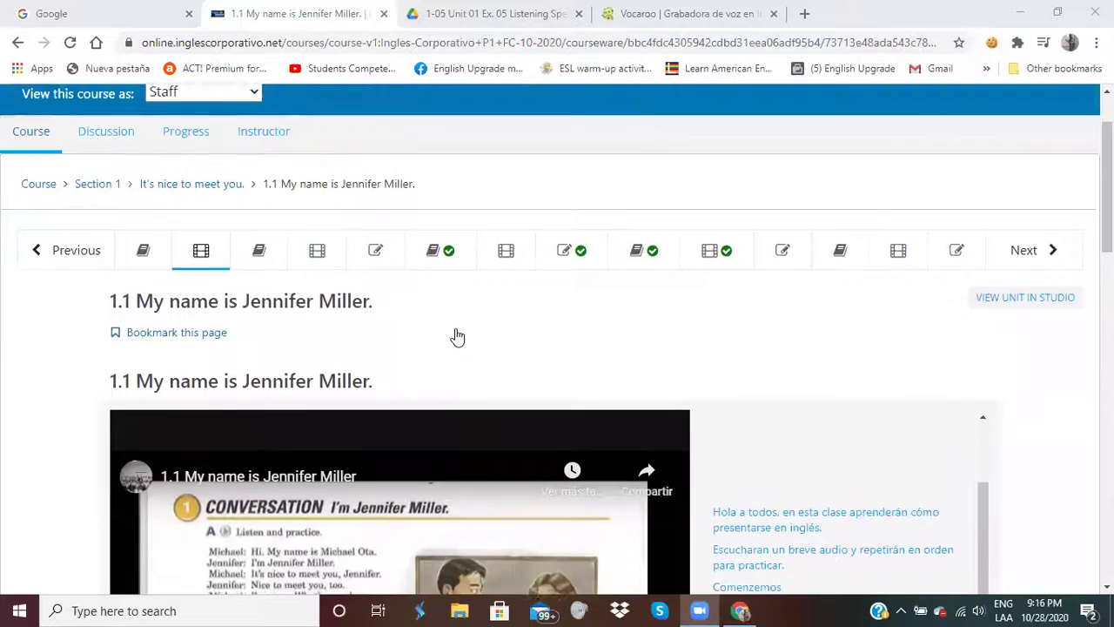
{"action": "scroll", "coordinate": [456, 336], "scroll_direction": "down", "scroll_amount": 3}
{"action": "scroll", "coordinate": [456, 336], "scroll_direction": "down", "scroll_amount": 8}
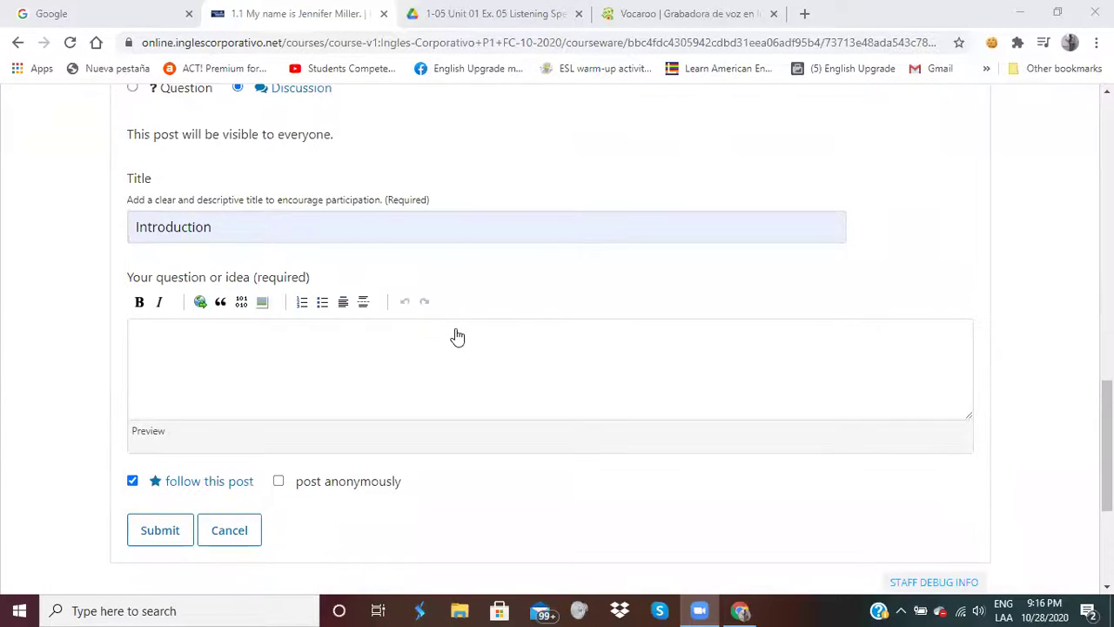
{"action": "scroll", "coordinate": [457, 336], "scroll_direction": "down", "scroll_amount": 3}
{"action": "scroll", "coordinate": [457, 337], "scroll_direction": "up", "scroll_amount": 3}
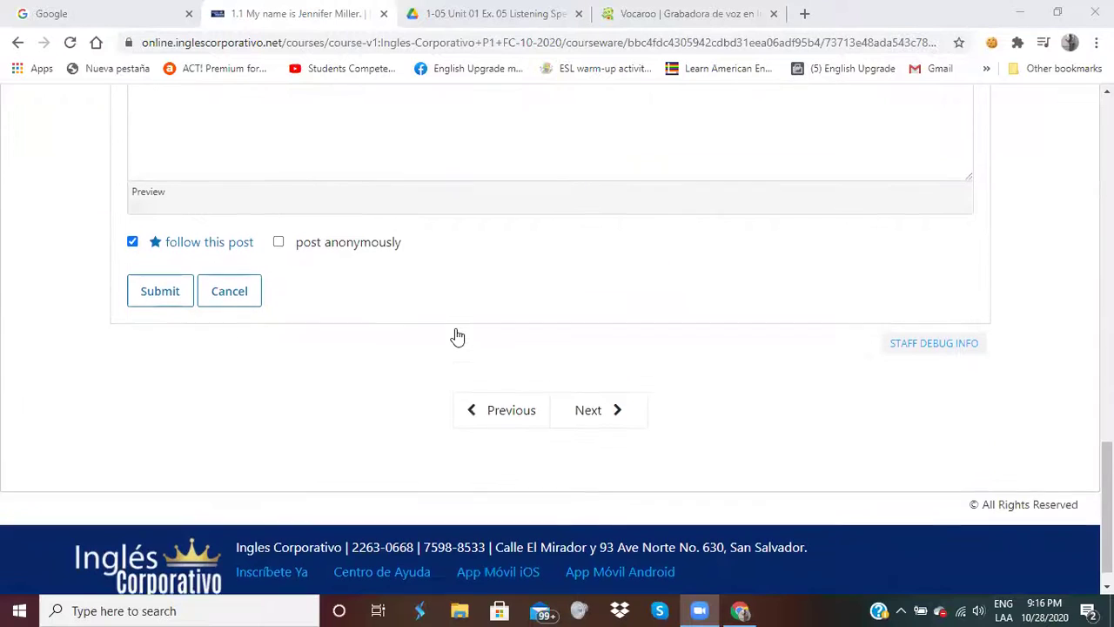
{"action": "left_click", "coordinate": [458, 337]}
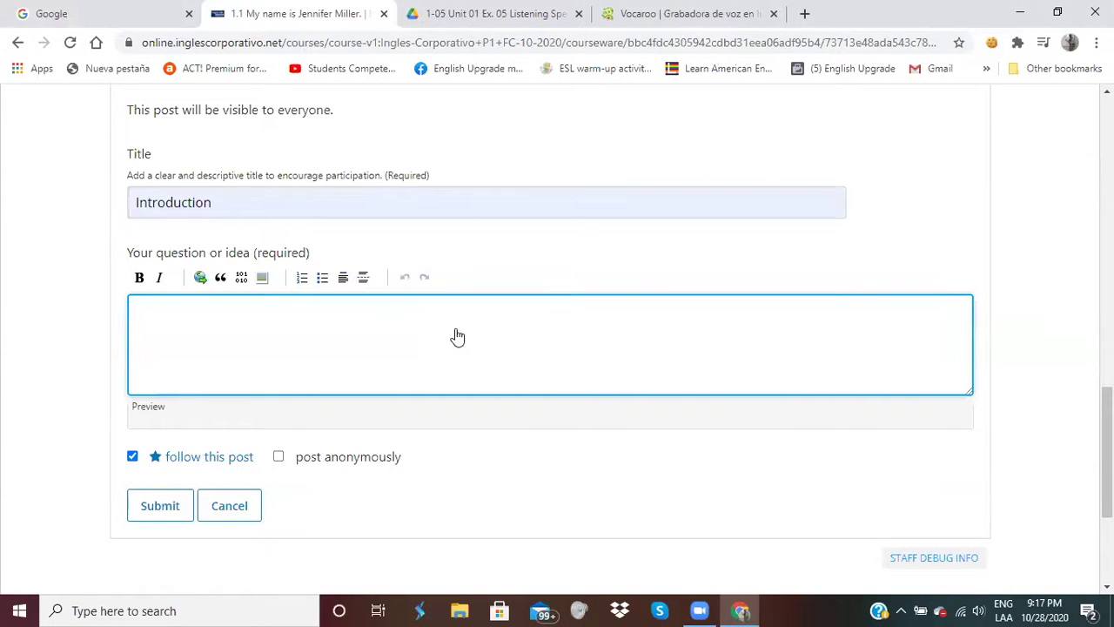
{"action": "key", "text": "shift+Tab"}
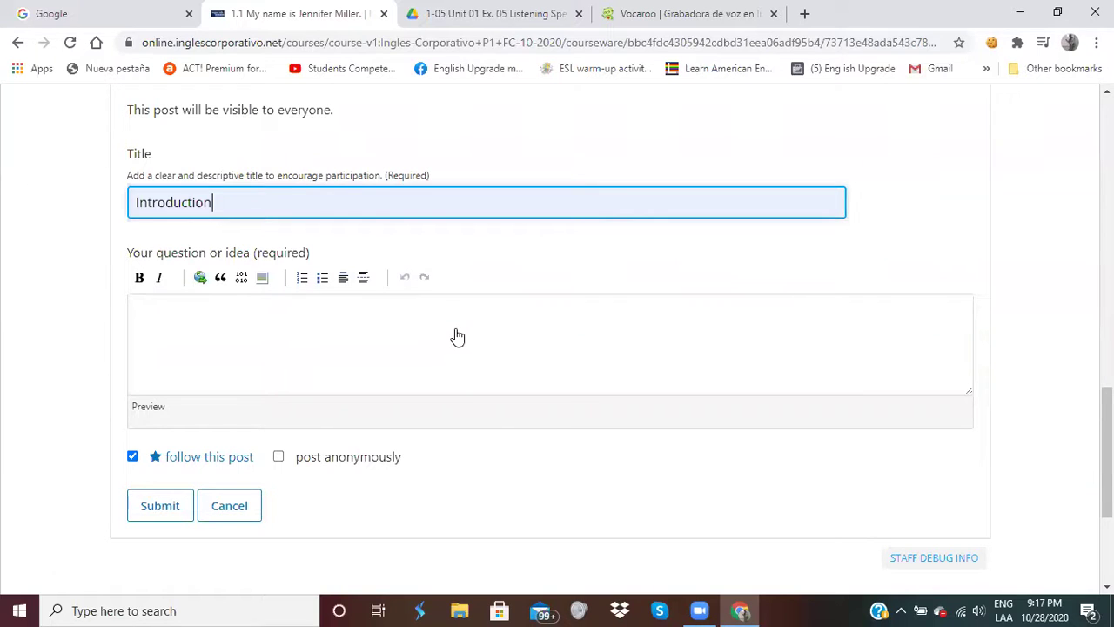
{"action": "scroll", "coordinate": [456, 336], "scroll_direction": "up", "scroll_amount": 3}
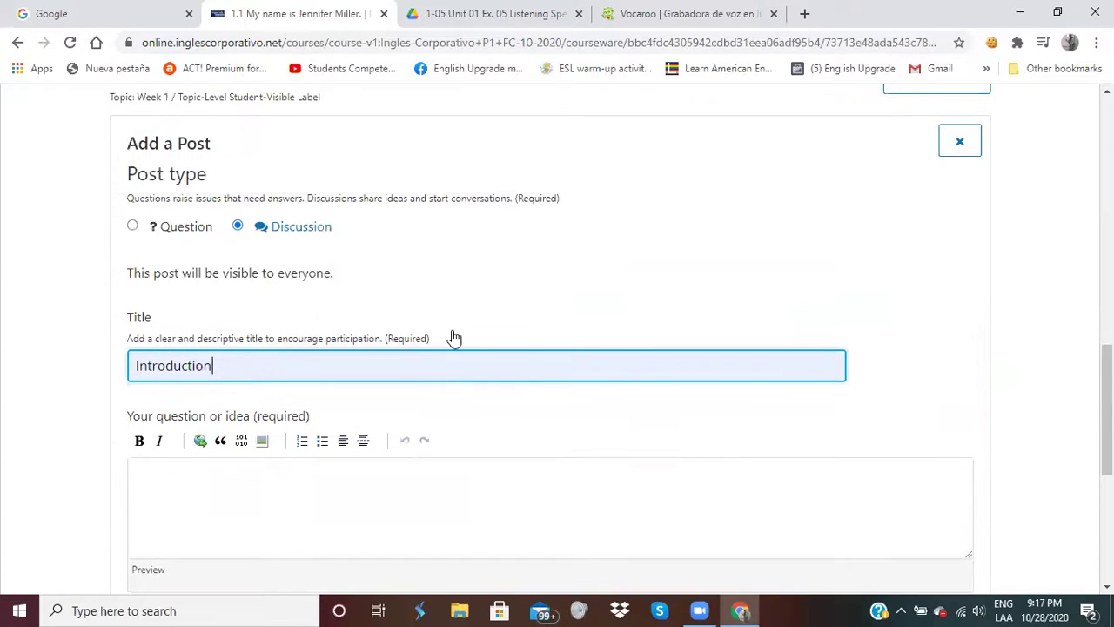
{"action": "scroll", "coordinate": [188, 355], "scroll_direction": "up", "scroll_amount": 5}
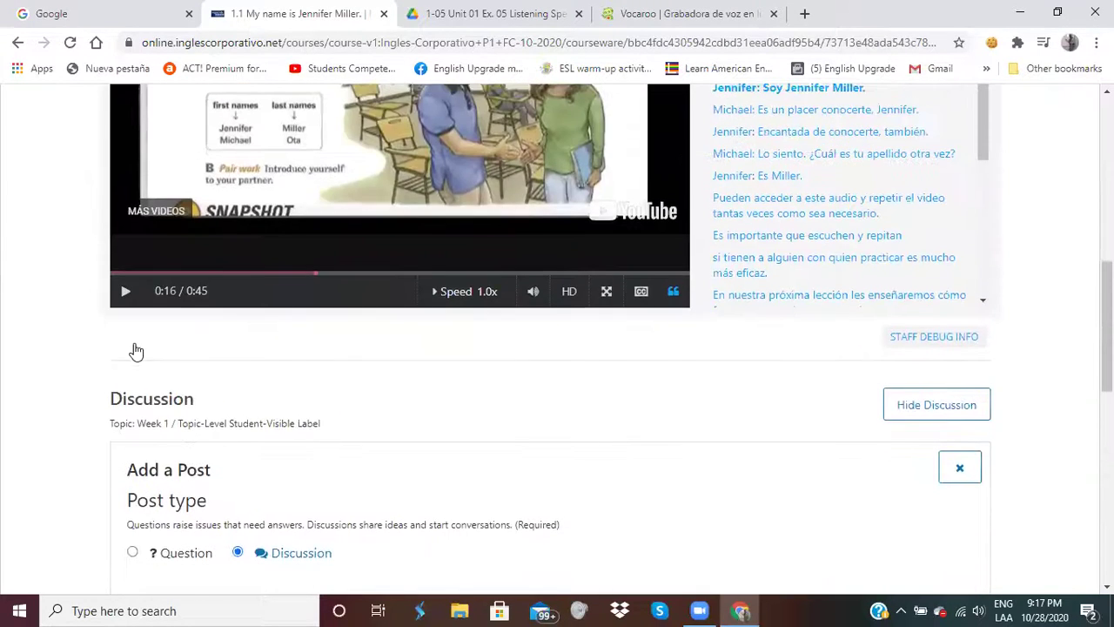
{"action": "scroll", "coordinate": [136, 350], "scroll_direction": "up", "scroll_amount": 1}
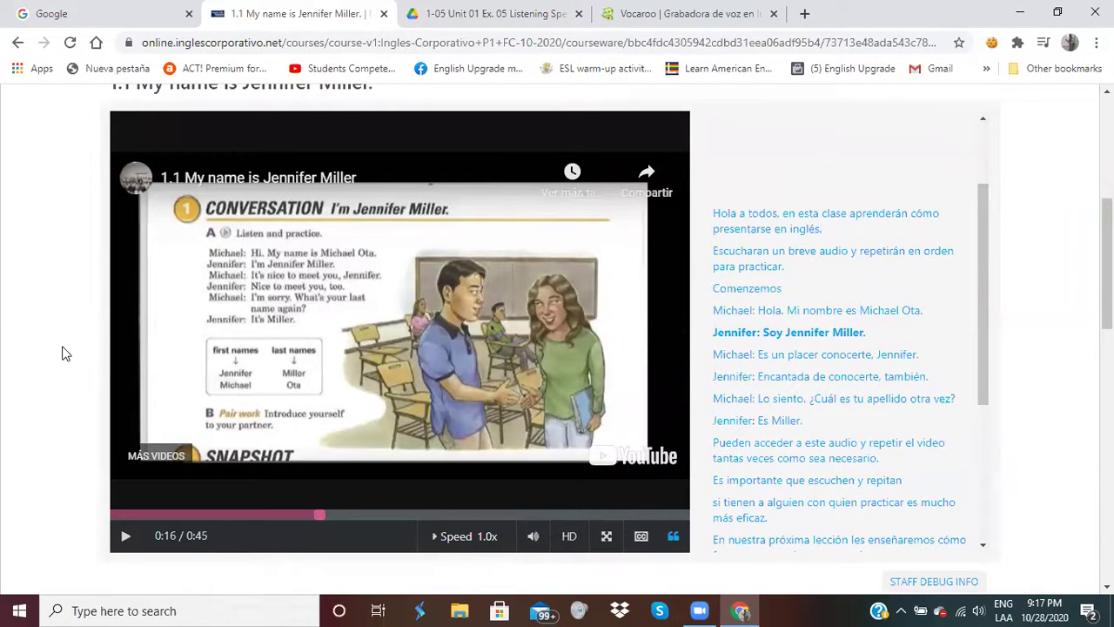
Step: Advance to the 1.4 Knowledge Check unit and show its fill-in-the-blank questions on possessives
{"action": "scroll", "coordinate": [62, 353], "scroll_direction": "down", "scroll_amount": 6}
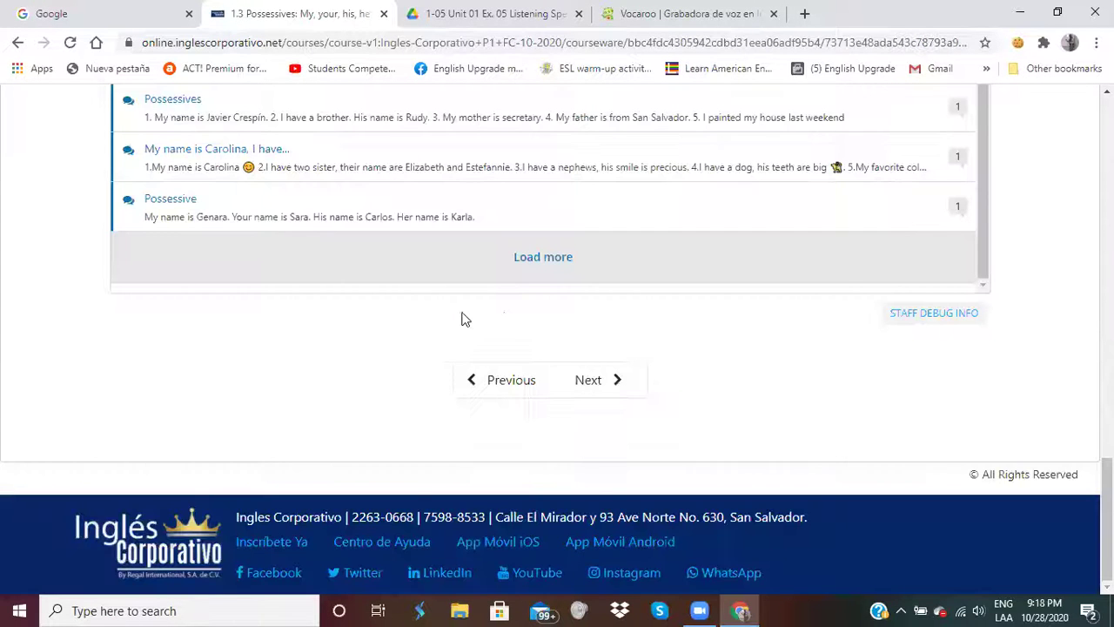
{"action": "left_click", "coordinate": [590, 378]}
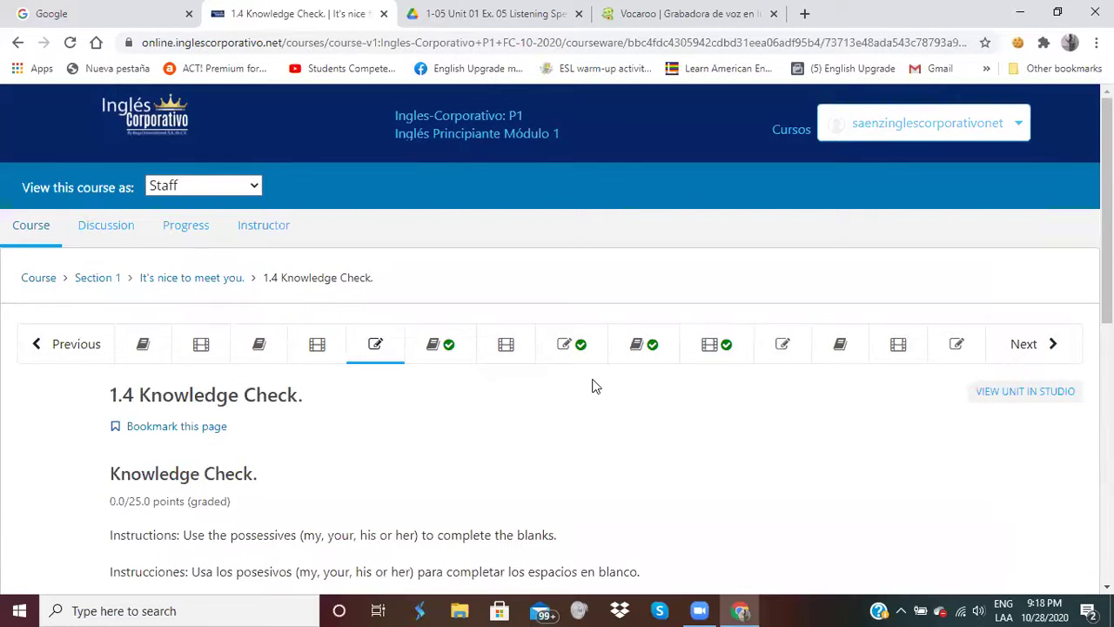
{"action": "scroll", "coordinate": [591, 386], "scroll_direction": "down", "scroll_amount": 5}
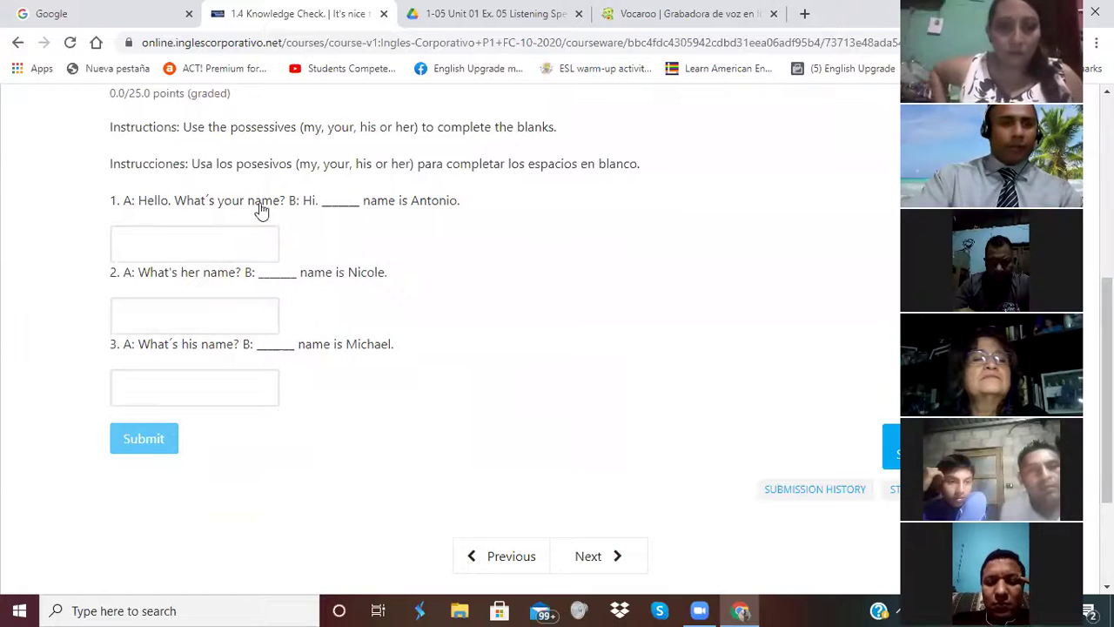
Step: Answer the three possessives questions with My, Her and His, and submit the Knowledge Check
{"action": "left_click", "coordinate": [162, 245]}
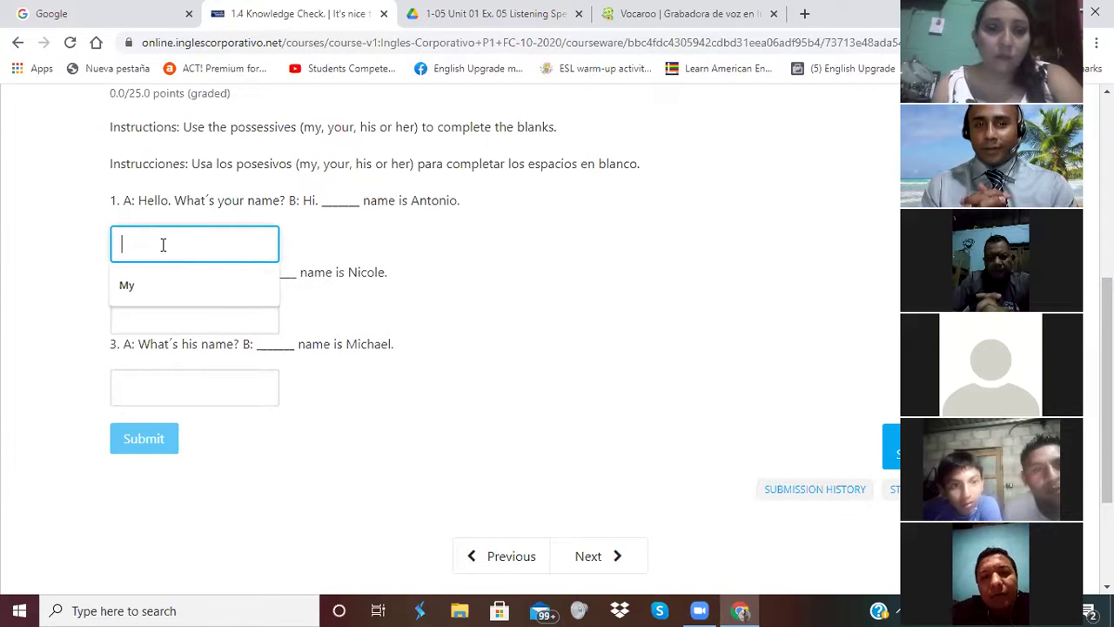
{"action": "type", "text": "M"}
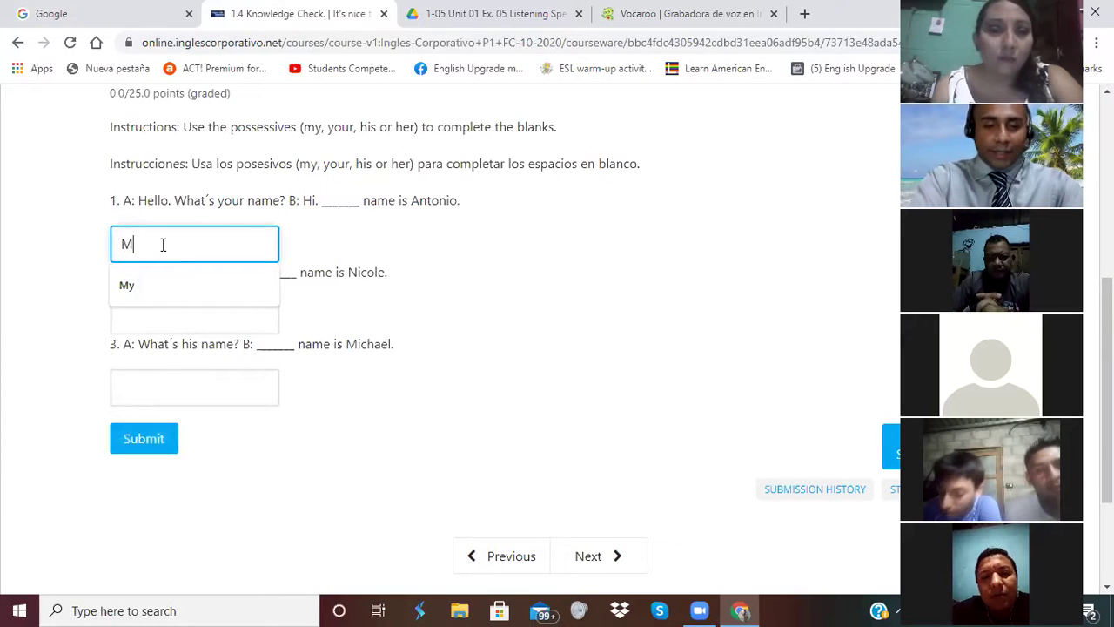
{"action": "type", "text": "y"}
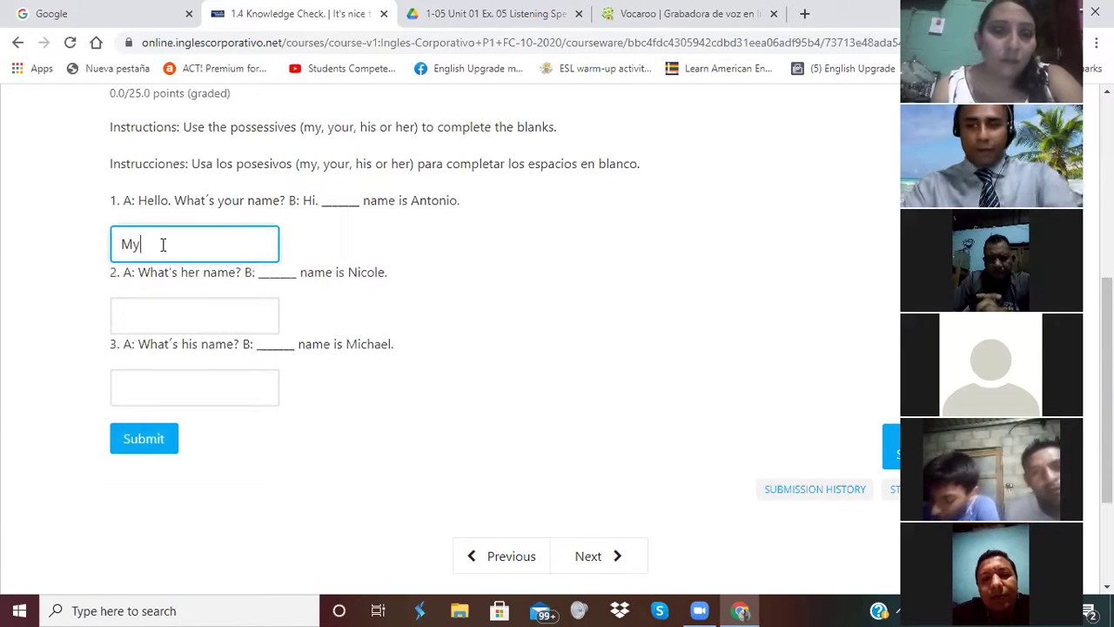
{"action": "left_click", "coordinate": [166, 325]}
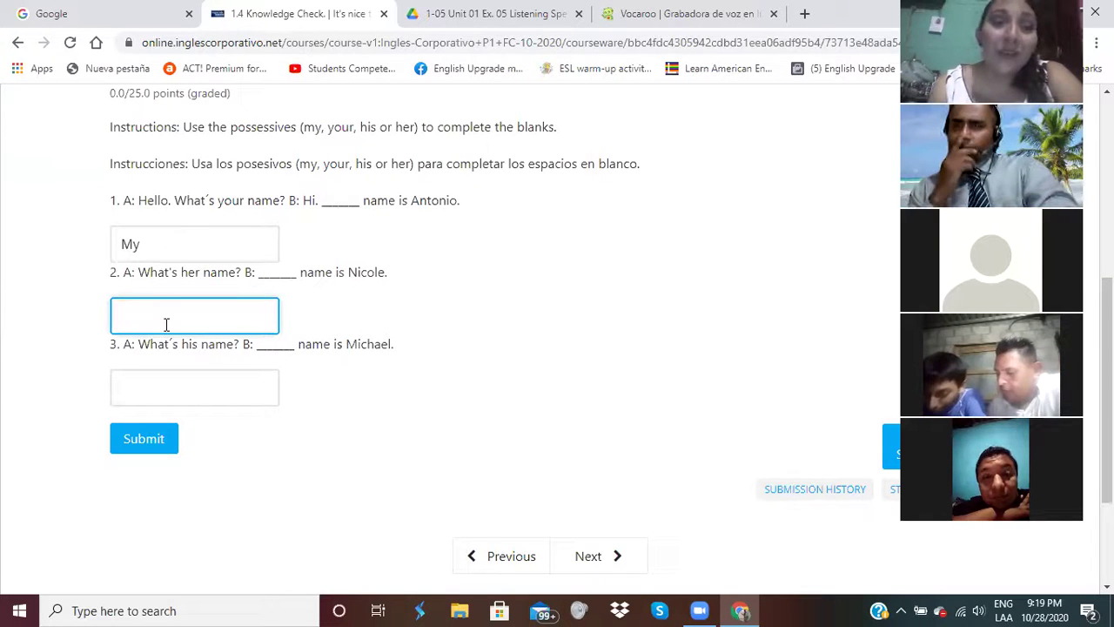
{"action": "type", "text": "Her"}
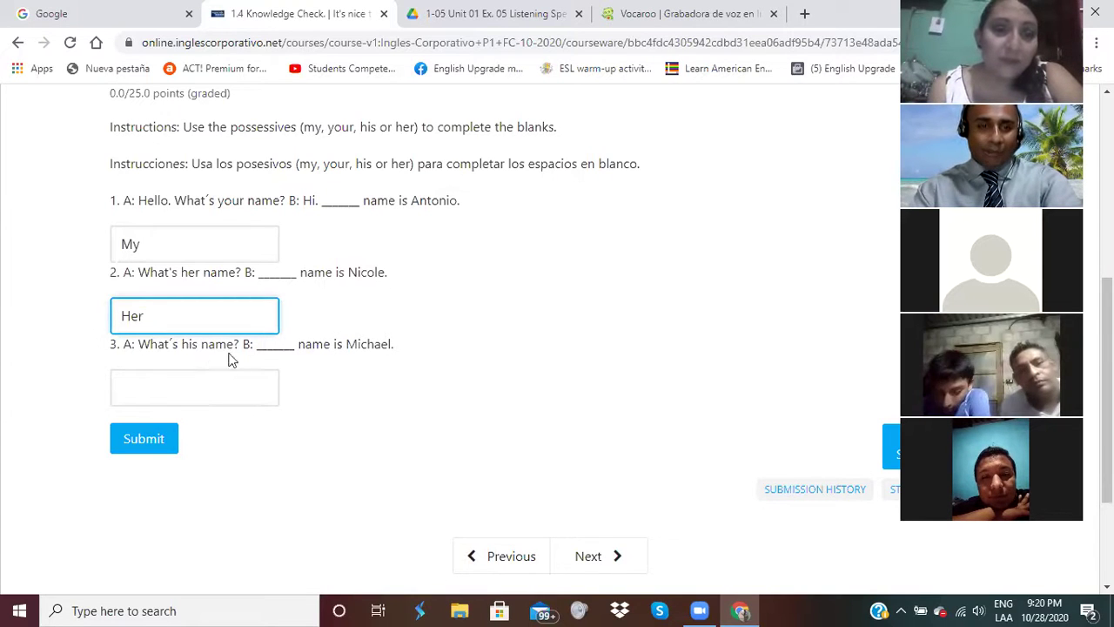
{"action": "left_click", "coordinate": [184, 388]}
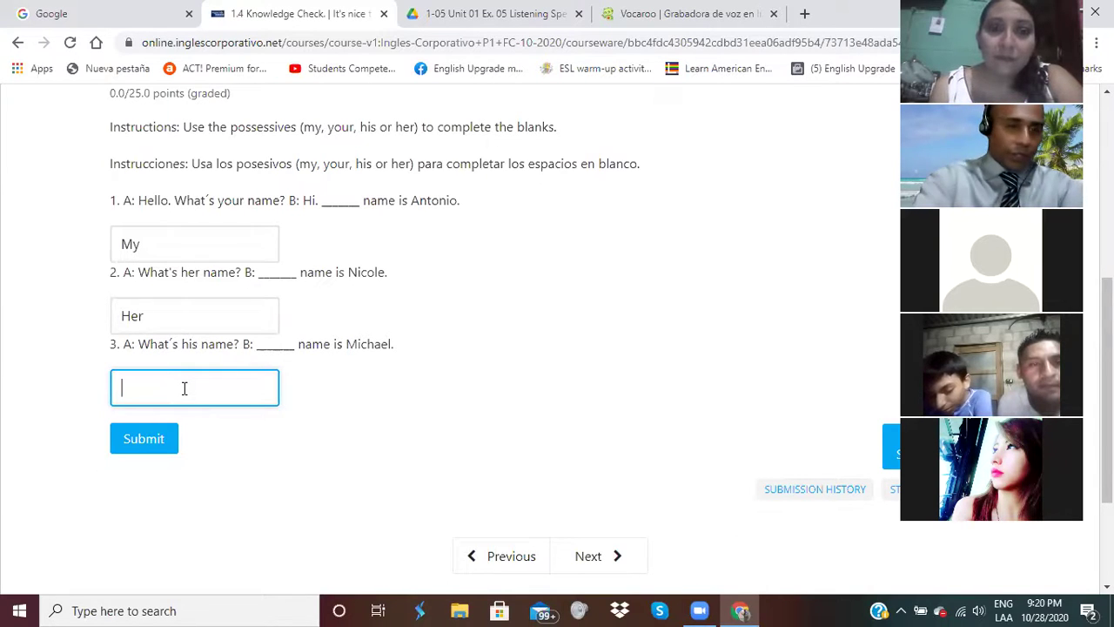
{"action": "type", "text": "His"}
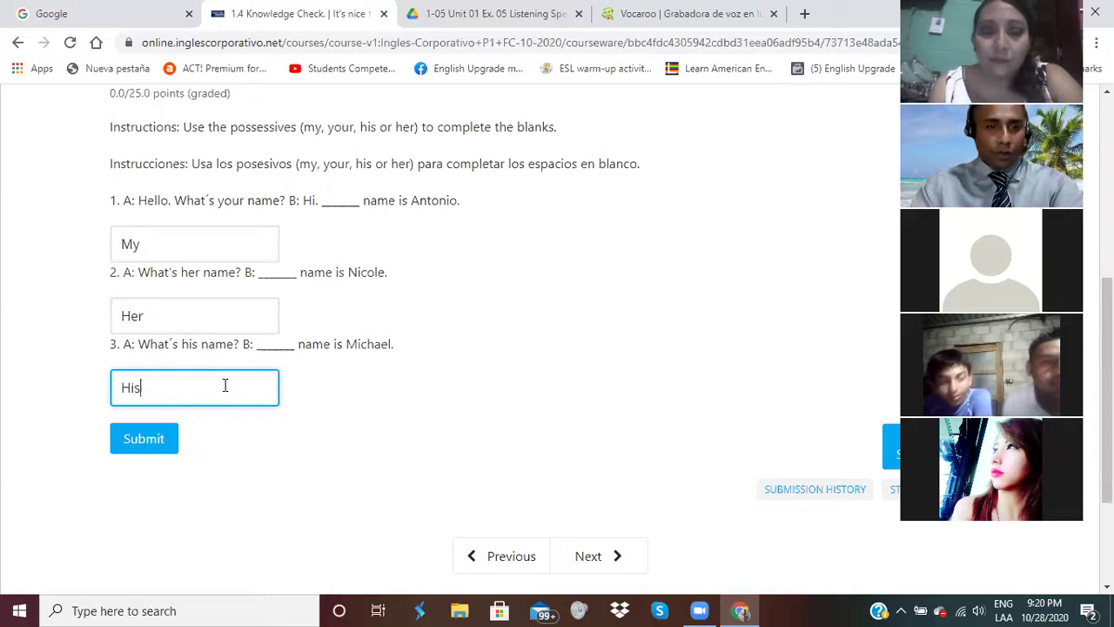
{"action": "left_click", "coordinate": [135, 452]}
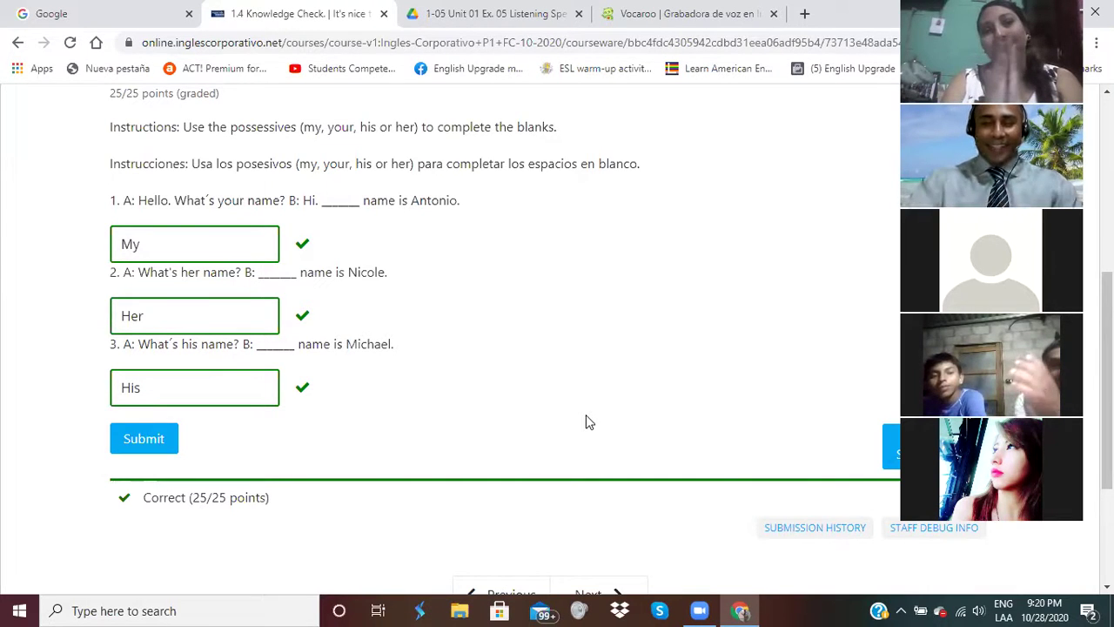
Step: Advance past the 1.5 Lesson Objective to the 1.6 The Alphabet unit and show its video
{"action": "scroll", "coordinate": [589, 428], "scroll_direction": "down", "scroll_amount": 1}
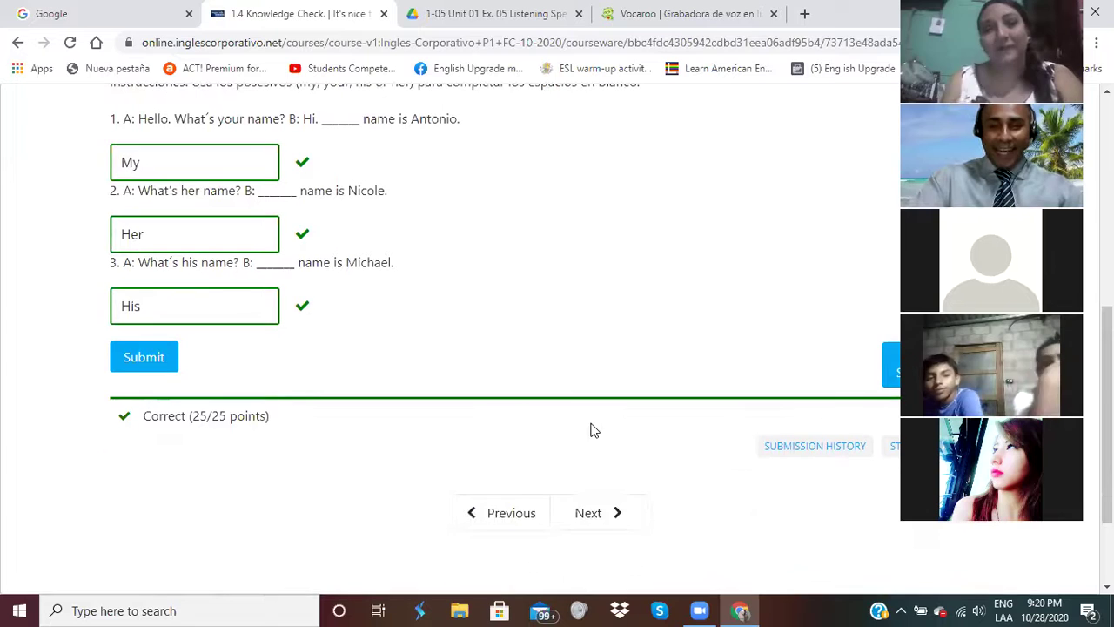
{"action": "left_click", "coordinate": [618, 520]}
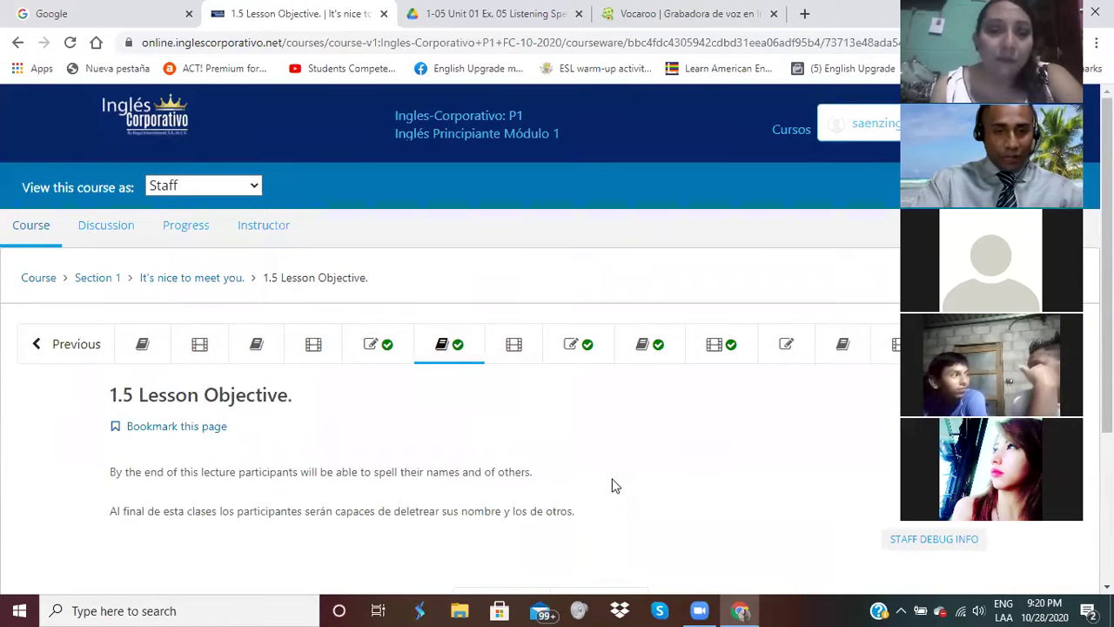
{"action": "scroll", "coordinate": [612, 485], "scroll_direction": "down", "scroll_amount": 1}
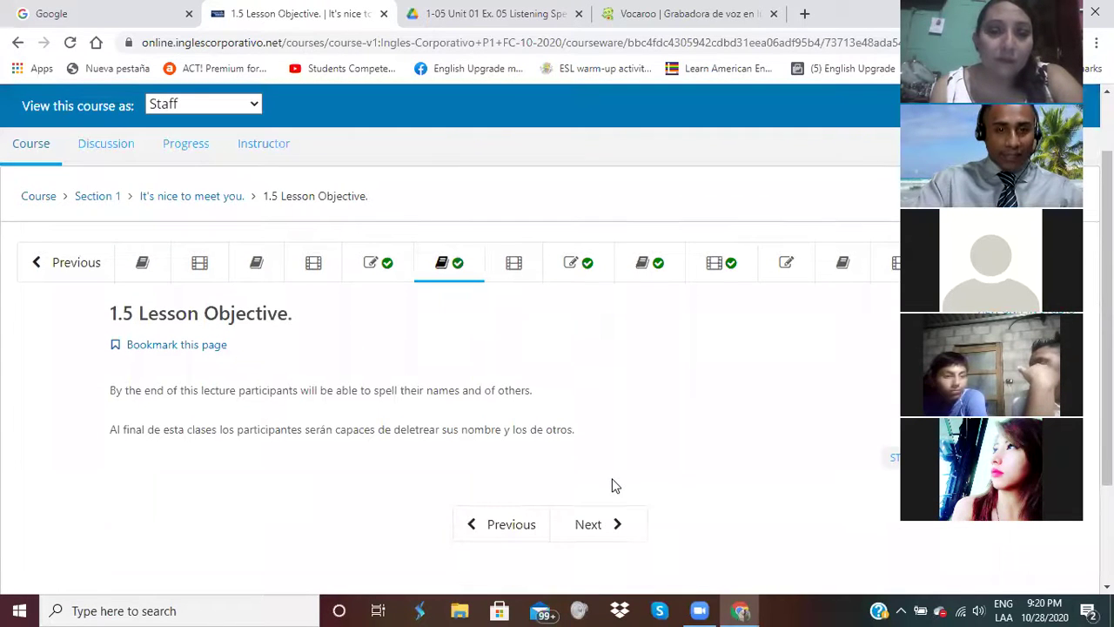
{"action": "left_click", "coordinate": [635, 530]}
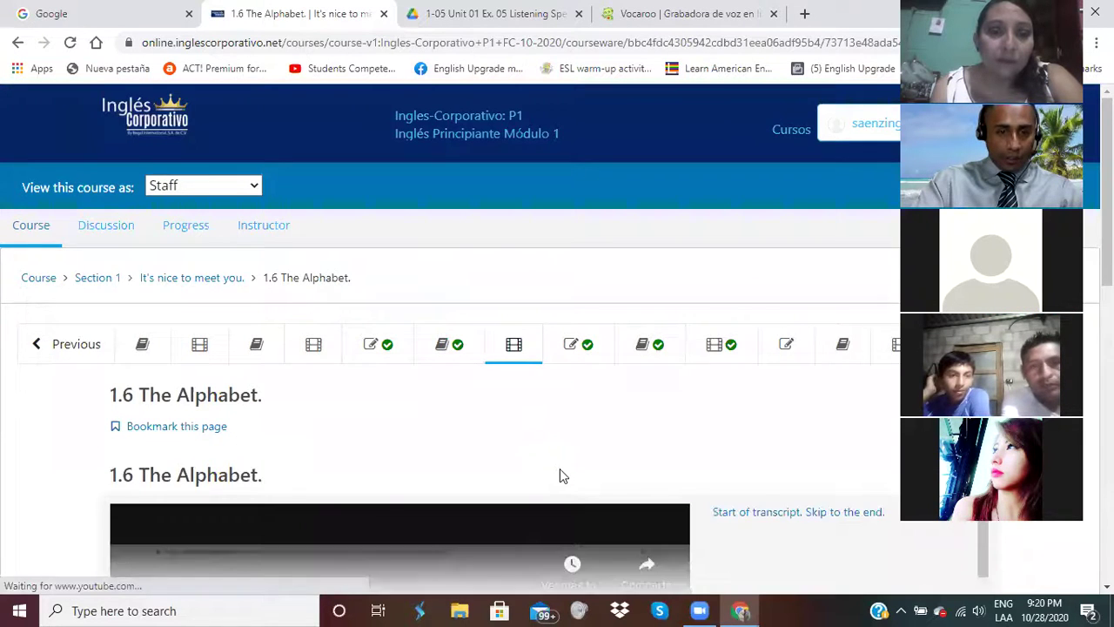
{"action": "scroll", "coordinate": [560, 470], "scroll_direction": "down", "scroll_amount": 2}
{"action": "scroll", "coordinate": [559, 474], "scroll_direction": "down", "scroll_amount": 2}
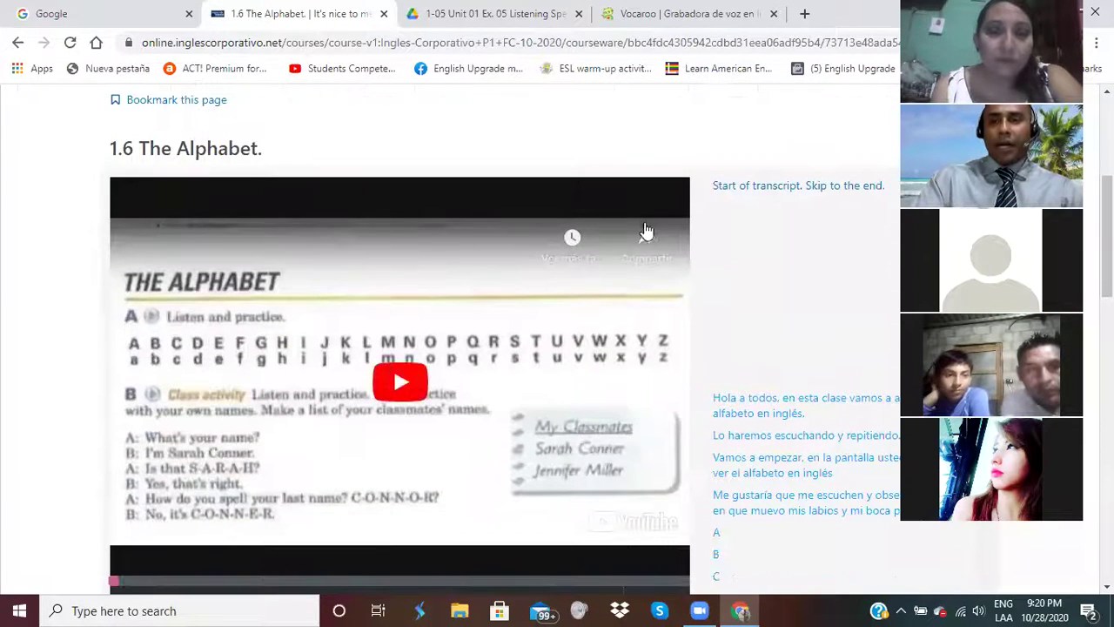